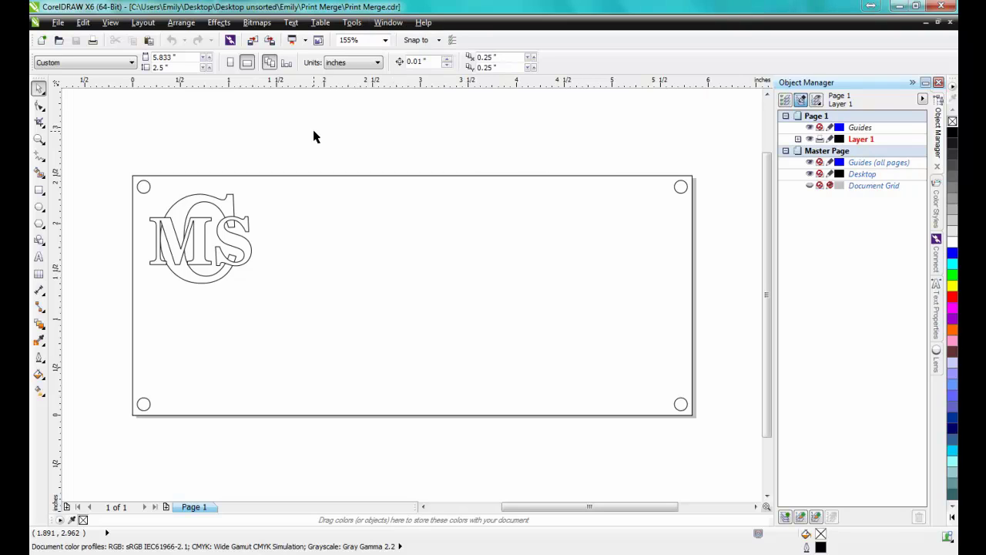
- Show the Print Merge toolbar and begin a new text-based merge data set
{"action": "left_click", "coordinate": [389, 22]}
{"action": "mouse_move", "coordinate": [476, 150]}
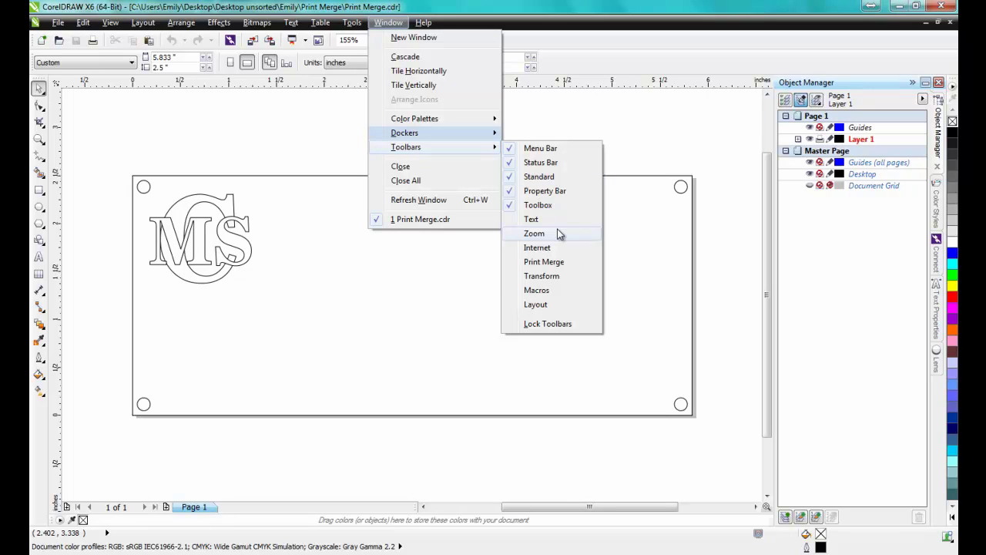
{"action": "left_click", "coordinate": [566, 266]}
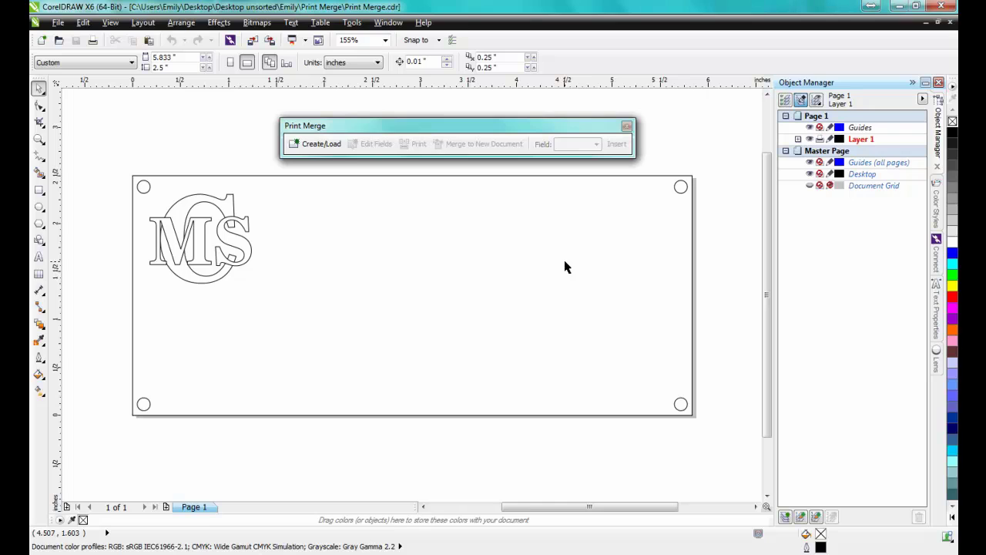
{"action": "left_click", "coordinate": [319, 145]}
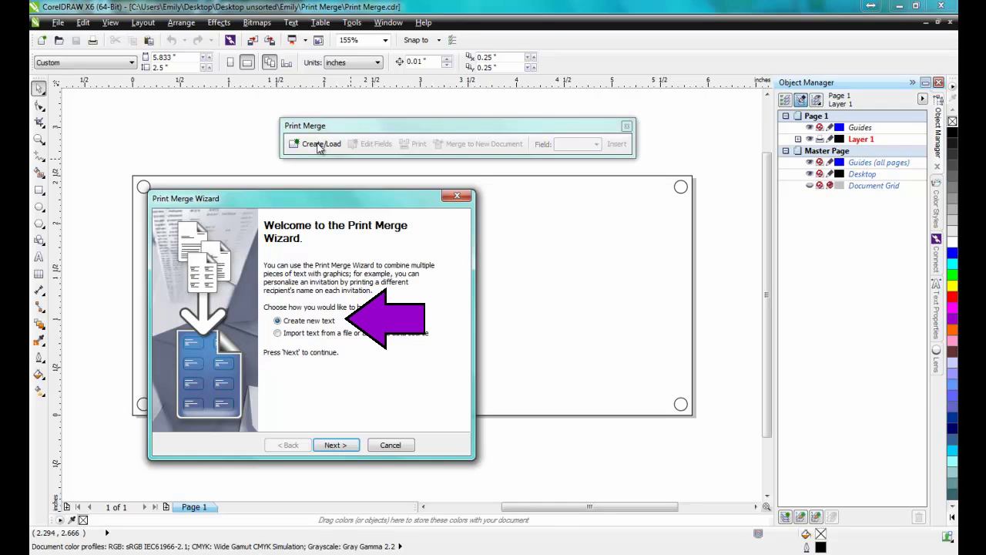
{"action": "left_click", "coordinate": [344, 449]}
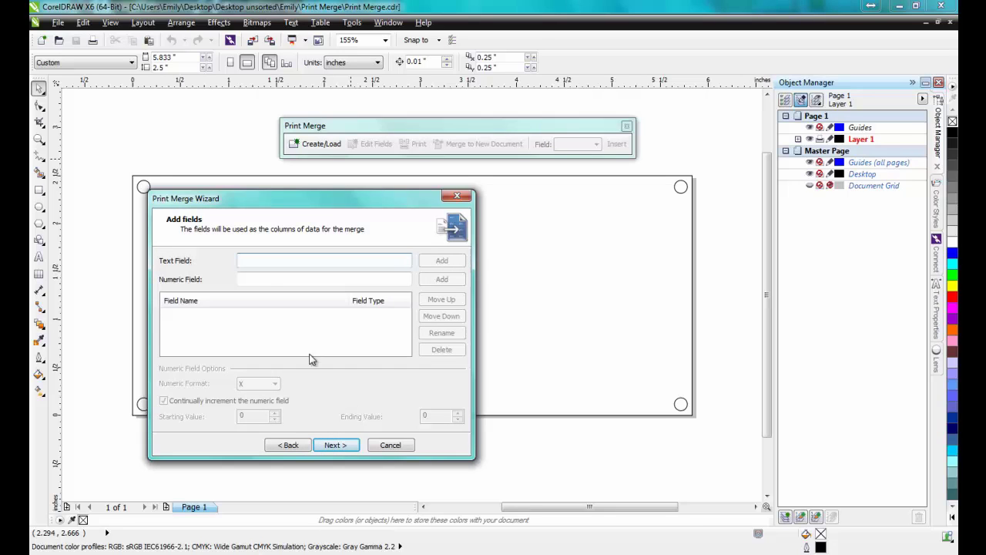
- Add 'Subject' as a text field and 'Room' as a numeric field
{"action": "type", "text": "Subject"}
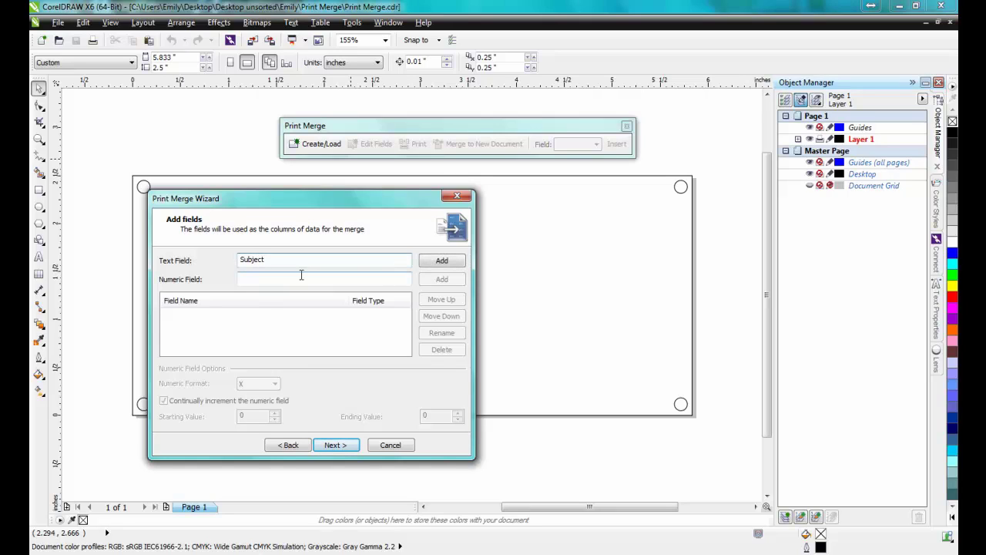
{"action": "left_click", "coordinate": [438, 263]}
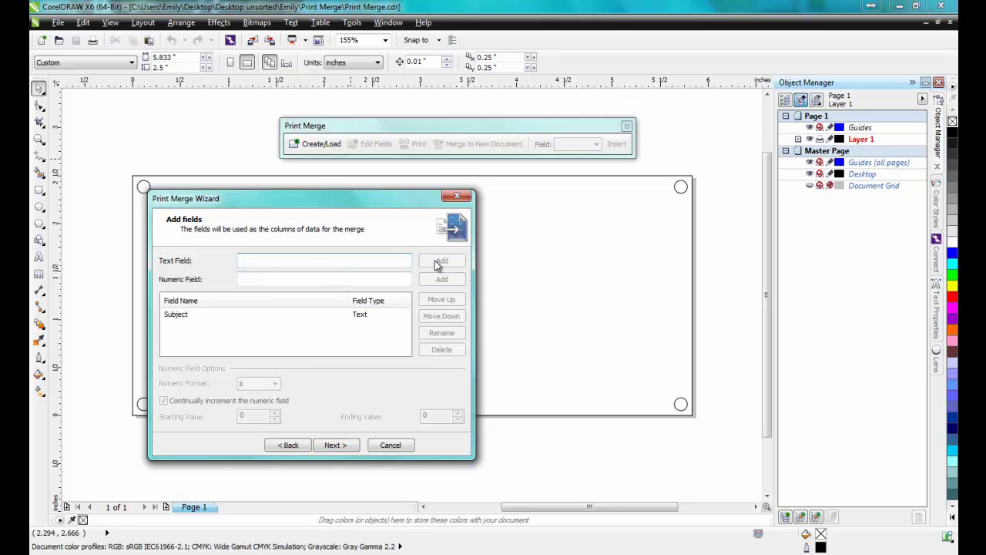
{"action": "left_click", "coordinate": [292, 281]}
{"action": "type", "text": "Room"}
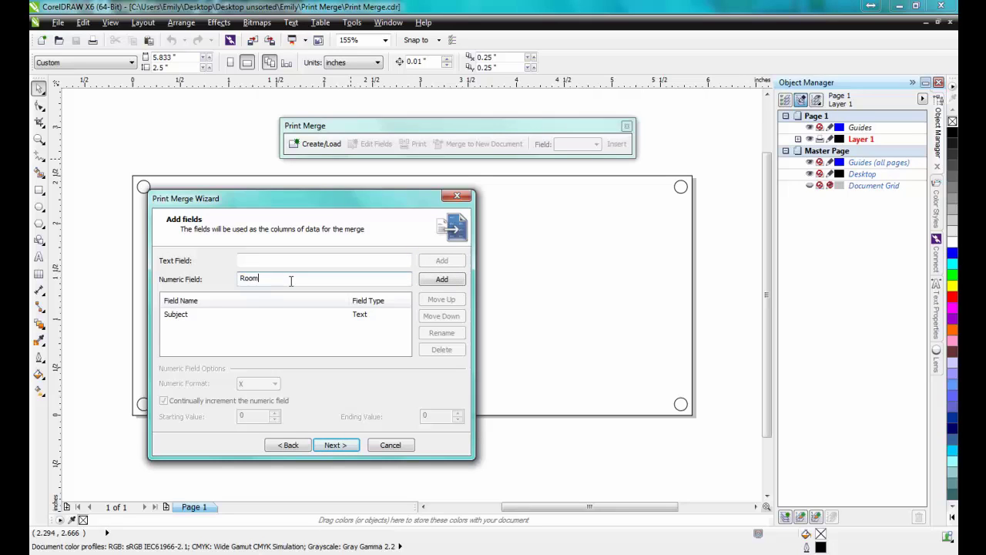
{"action": "left_click", "coordinate": [449, 280]}
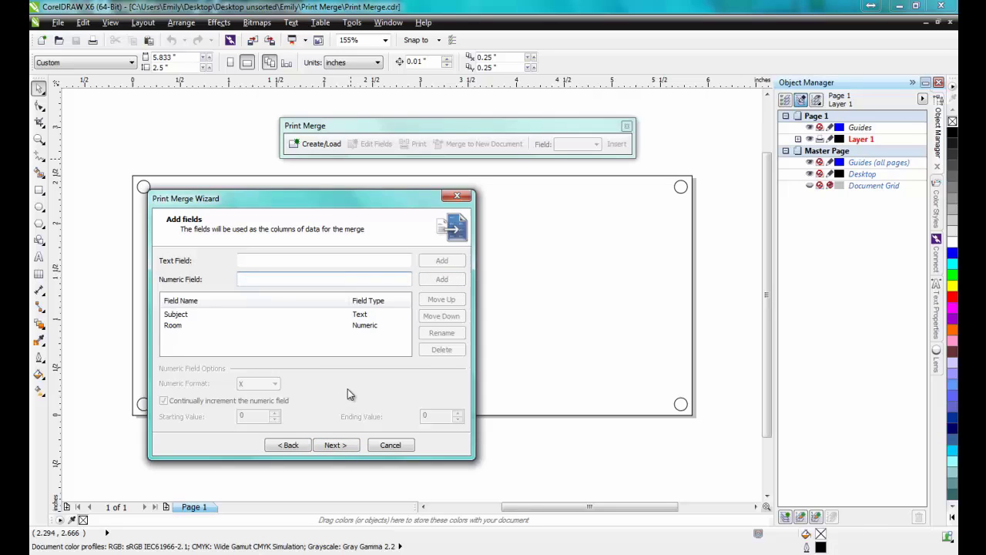
- Enter six records, Math in room 101 through Geography in room 106, then continue
{"action": "left_click", "coordinate": [335, 445]}
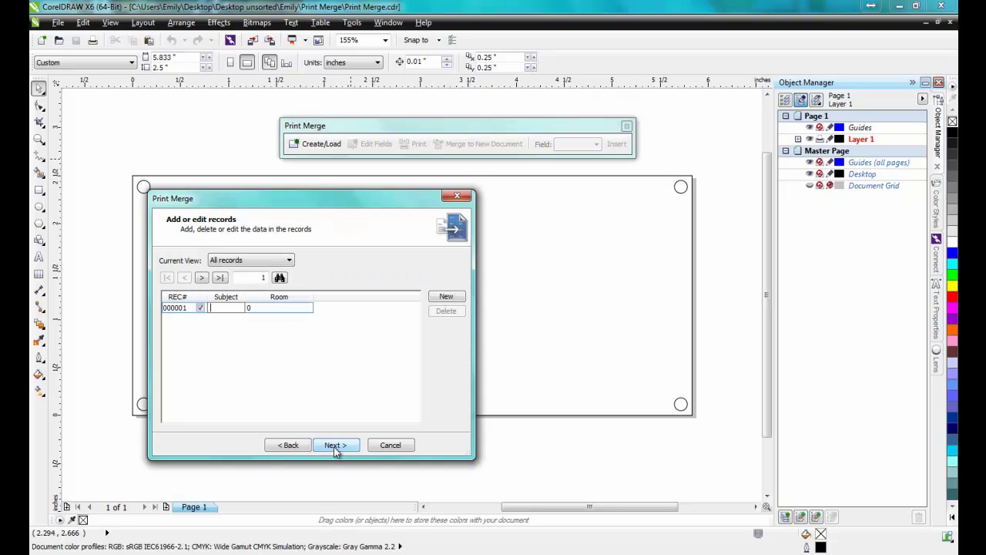
{"action": "type", "text": "Math"}
{"action": "left_click", "coordinate": [268, 306]}
{"action": "type", "text": "101"}
{"action": "left_click", "coordinate": [445, 297]}
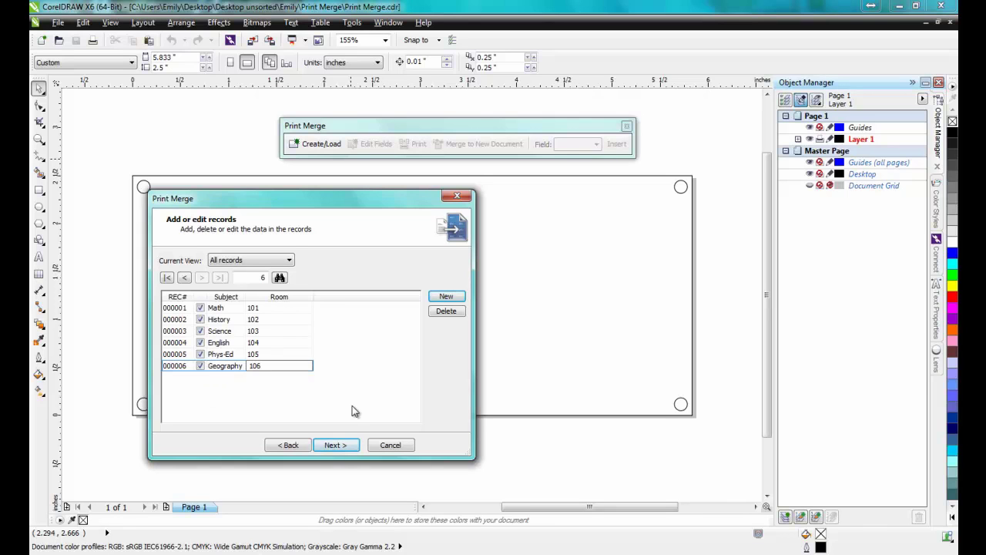
{"action": "left_click", "coordinate": [344, 451]}
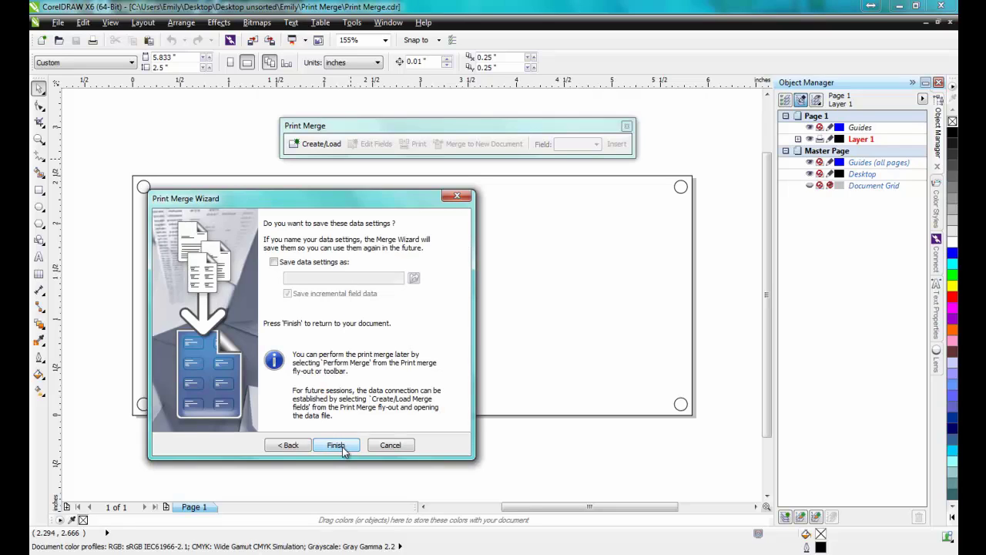
- Save the merge data settings as 'Classes' and finish the wizard
{"action": "left_click", "coordinate": [274, 263]}
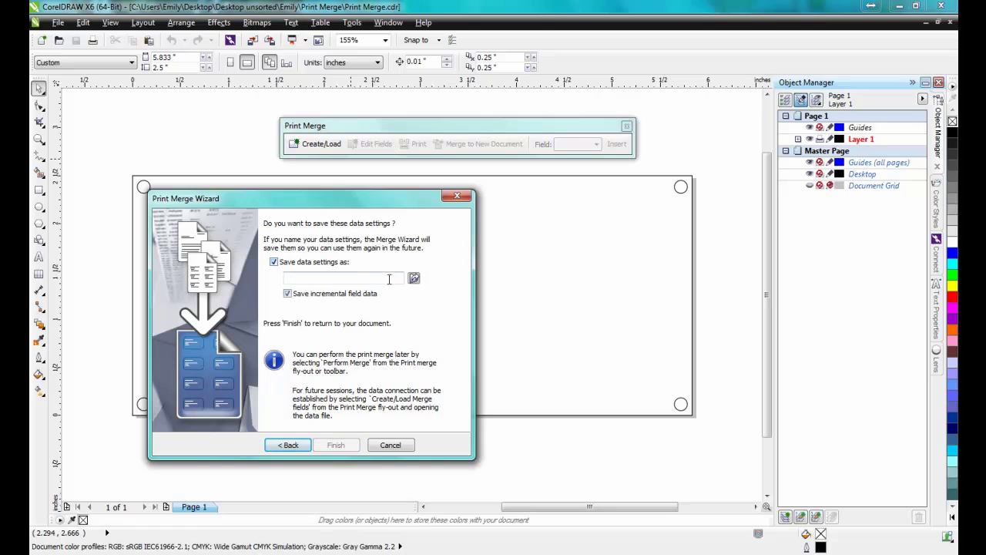
{"action": "left_click", "coordinate": [414, 279]}
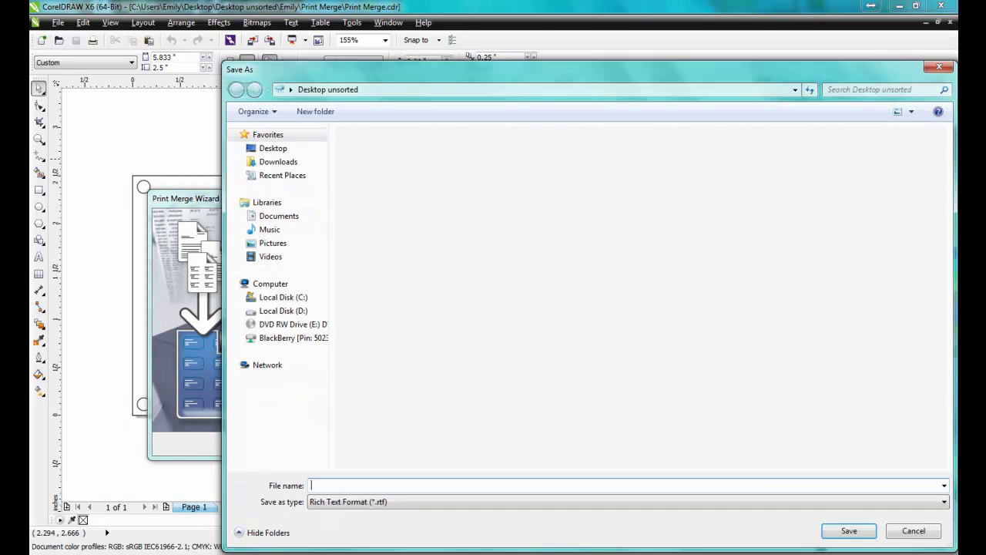
{"action": "type", "text": "Classes"}
{"action": "left_click", "coordinate": [847, 531]}
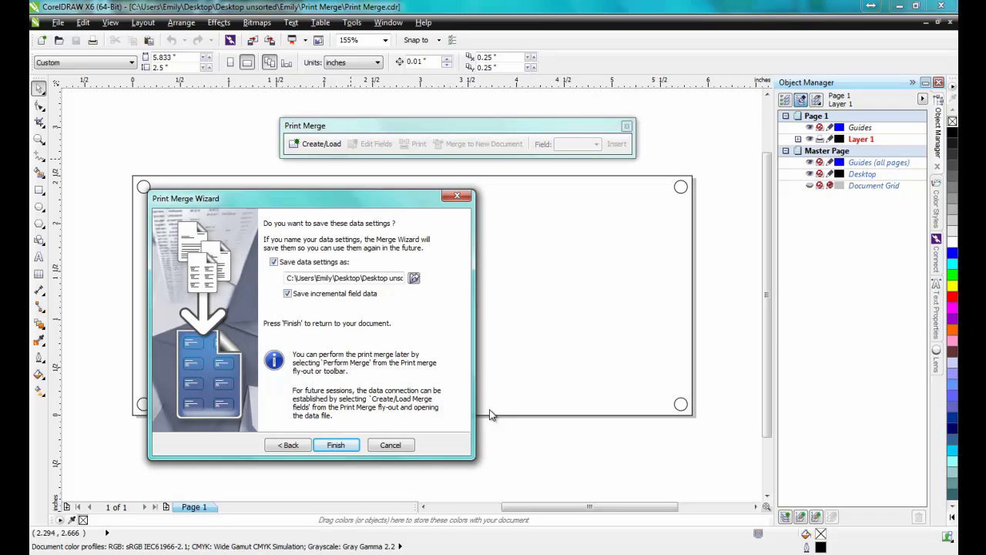
{"action": "left_click", "coordinate": [337, 446]}
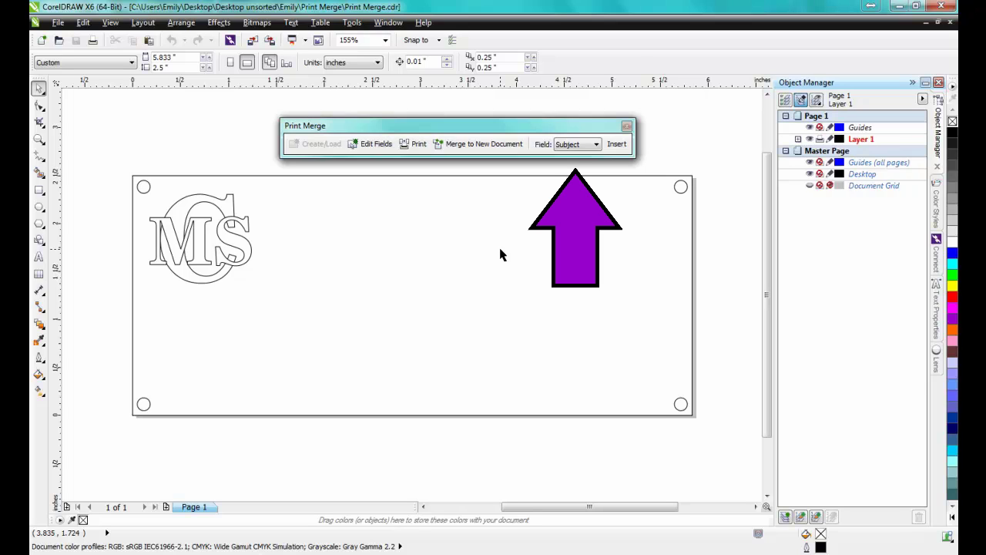
- Insert the <Room> field at 100 pt and drag it across the plate's top
{"action": "left_click", "coordinate": [597, 144]}
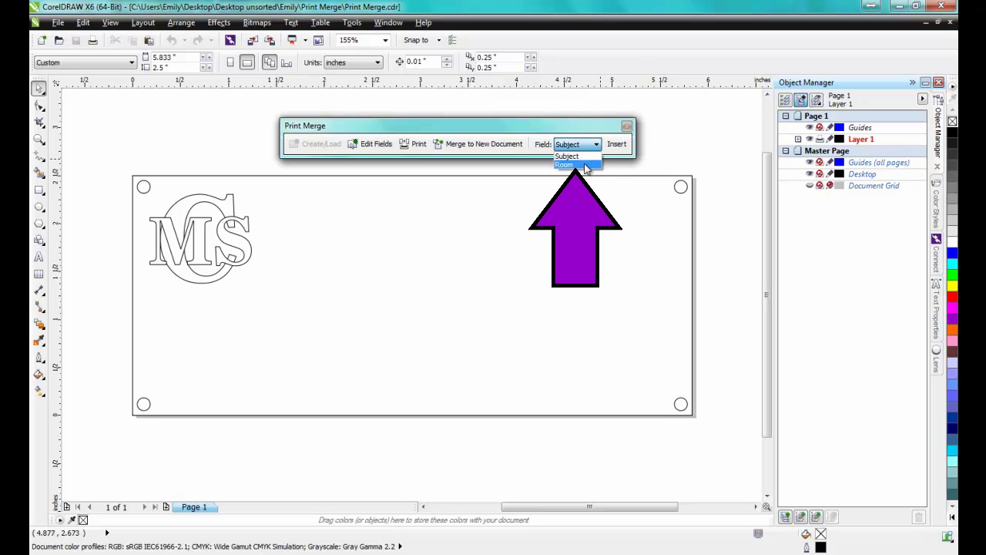
{"action": "left_click", "coordinate": [586, 167]}
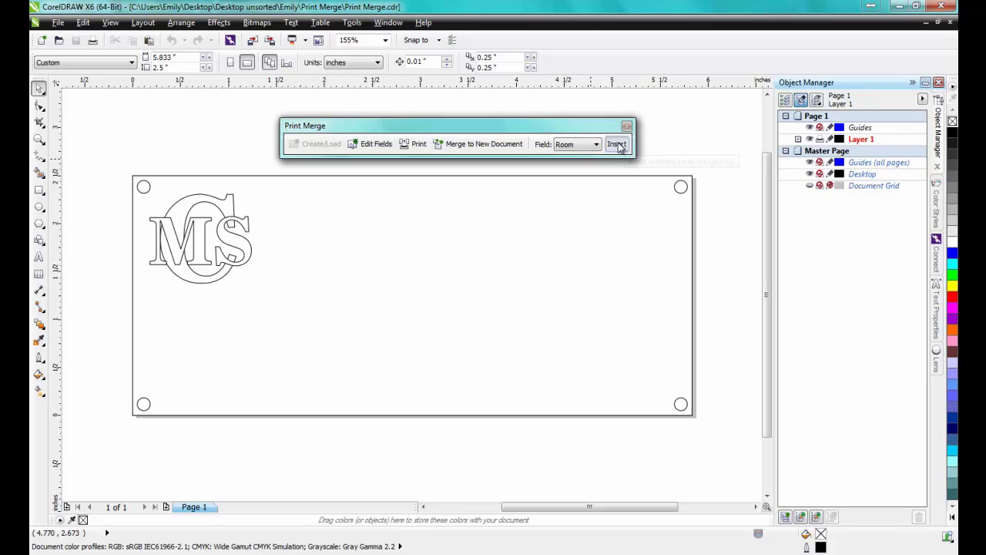
{"action": "left_click", "coordinate": [617, 144]}
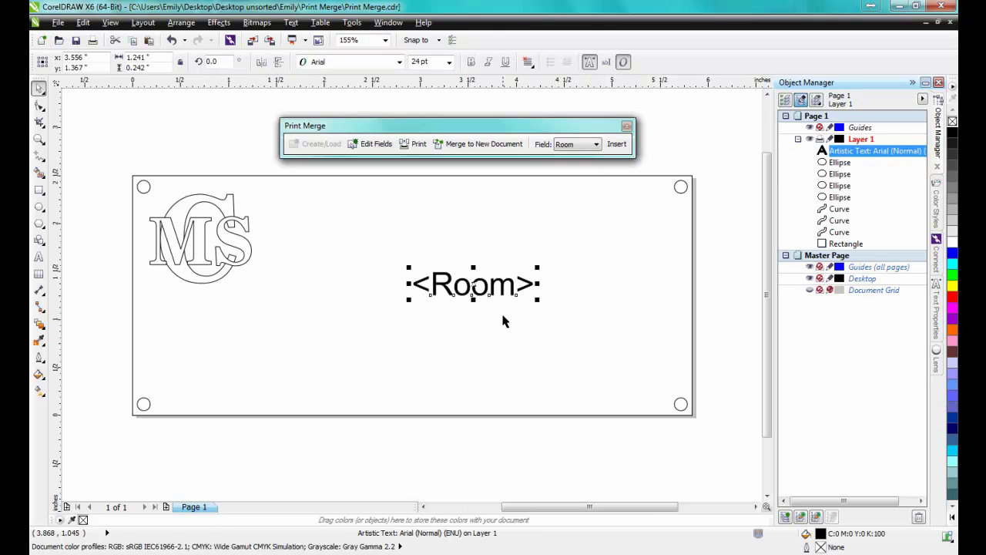
{"action": "left_click", "coordinate": [449, 62]}
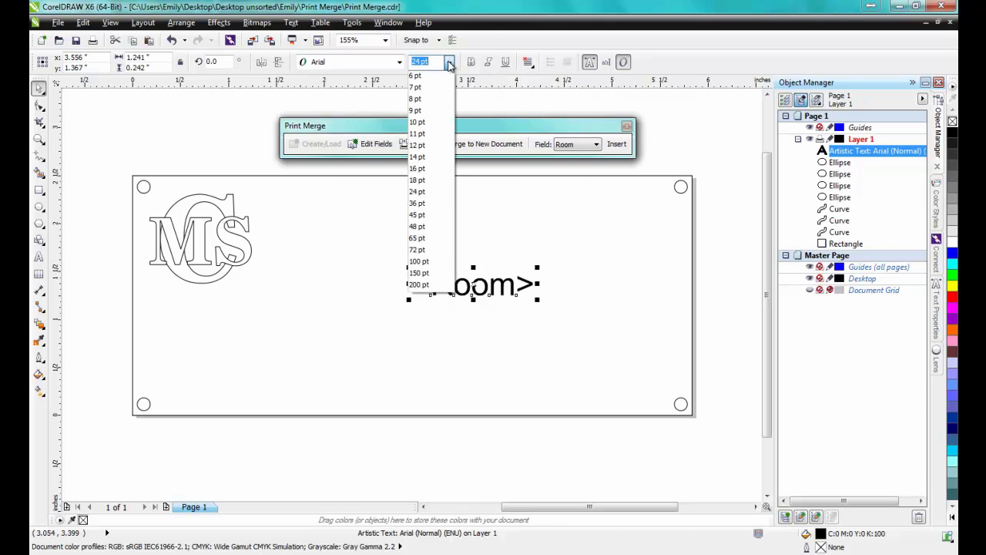
{"action": "left_click", "coordinate": [421, 262]}
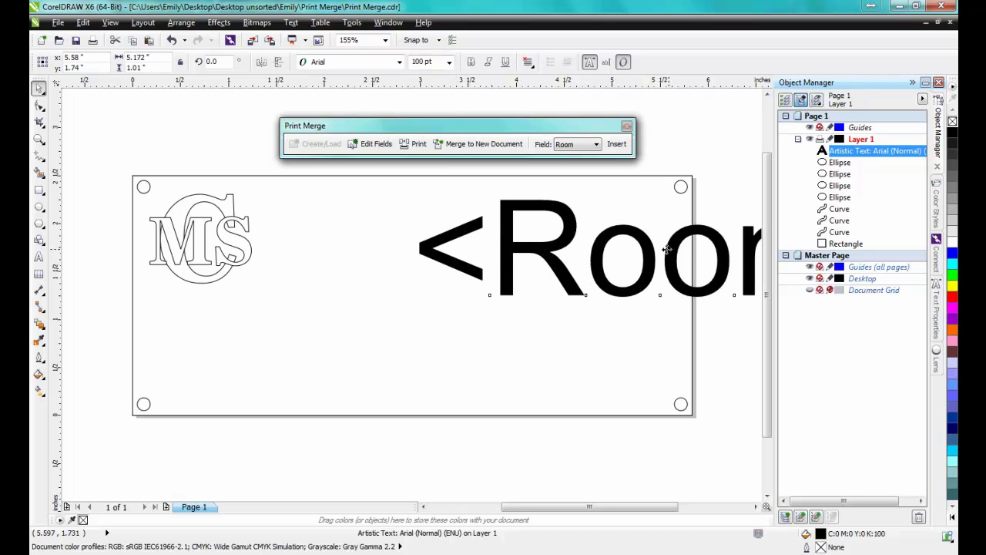
{"action": "left_click_drag", "start_coordinate": [664, 249], "coordinate": [426, 235]}
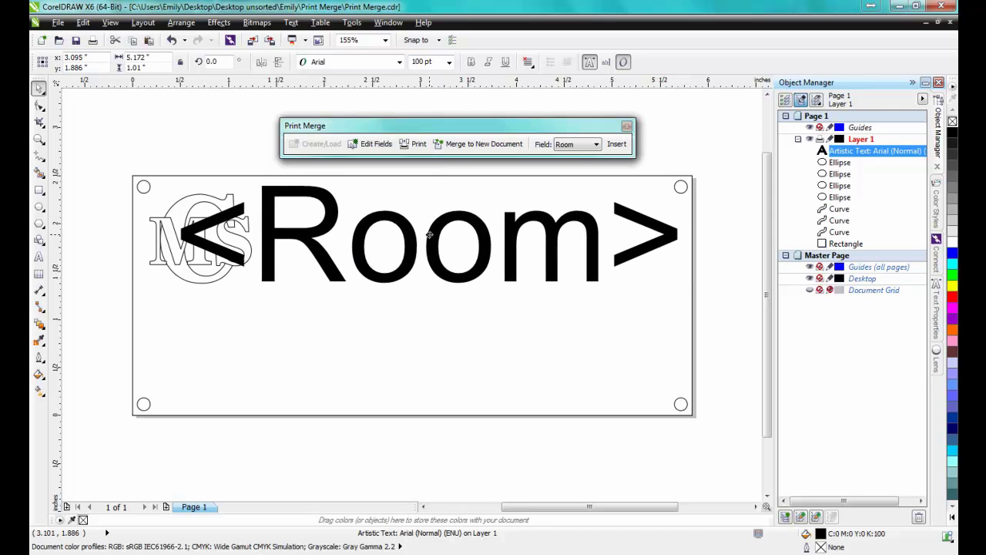
- Insert the <Subject> field at 48 pt and position it beneath <Room>
{"action": "left_click", "coordinate": [595, 145]}
{"action": "left_click", "coordinate": [567, 156]}
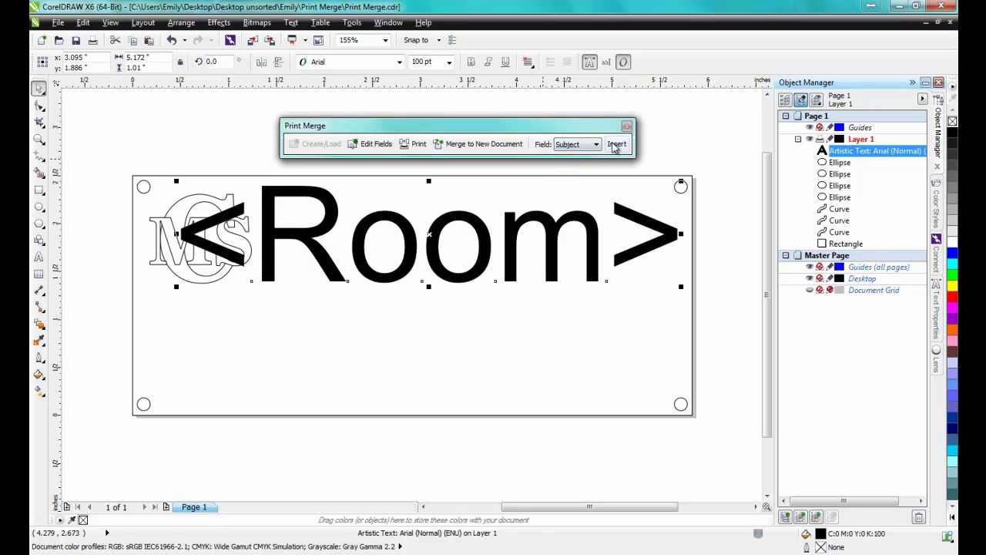
{"action": "left_click", "coordinate": [616, 145]}
{"action": "left_click_drag", "start_coordinate": [486, 290], "coordinate": [409, 340]}
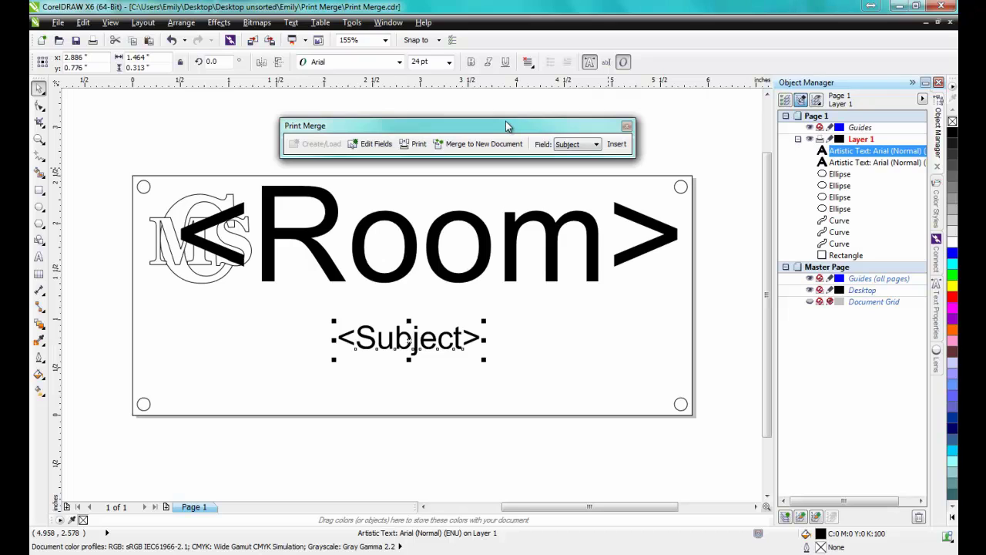
{"action": "left_click", "coordinate": [449, 62]}
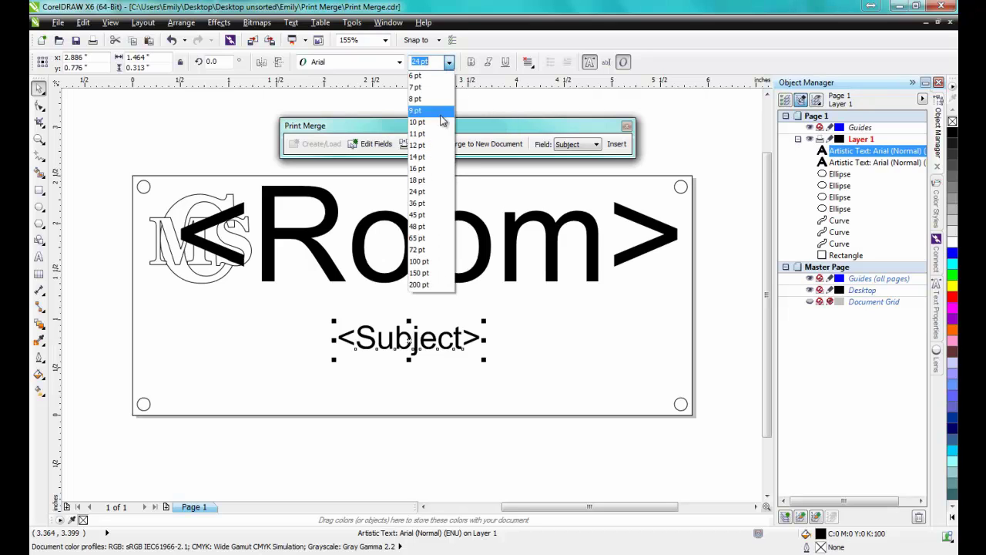
{"action": "left_click", "coordinate": [426, 226]}
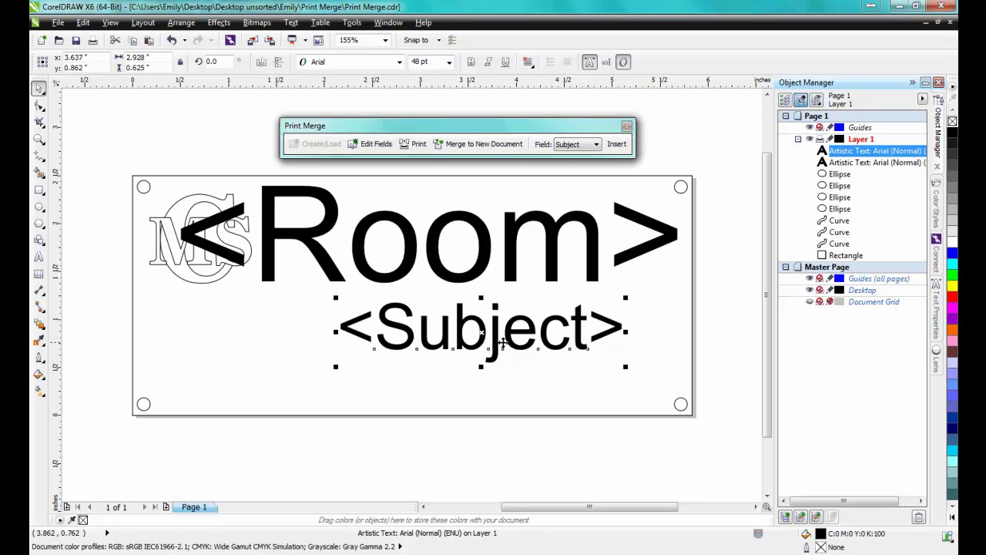
{"action": "left_click_drag", "start_coordinate": [481, 332], "coordinate": [425, 353]}
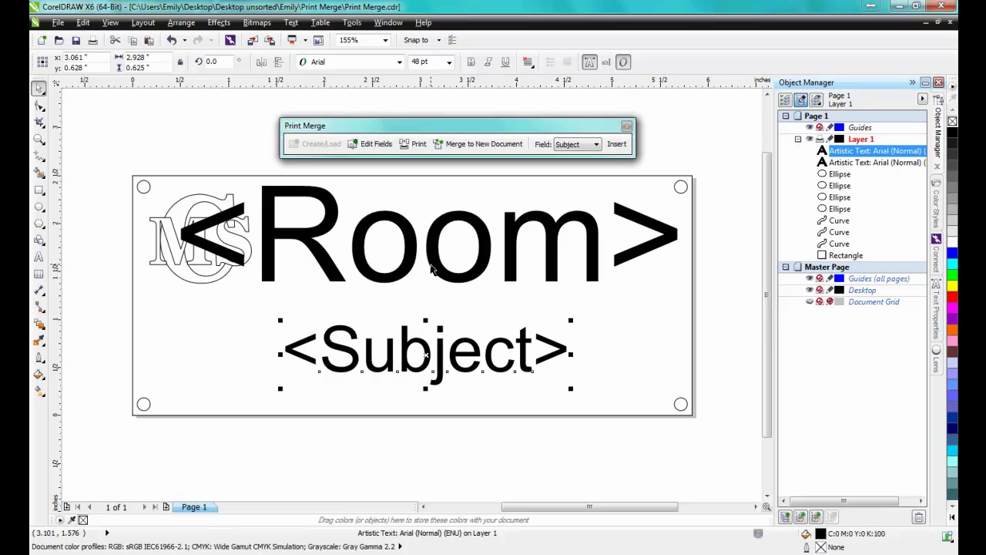
- Center-align both field lines and nudge them slightly lower on the plate
{"action": "left_click", "coordinate": [433, 269], "text": "shift"}
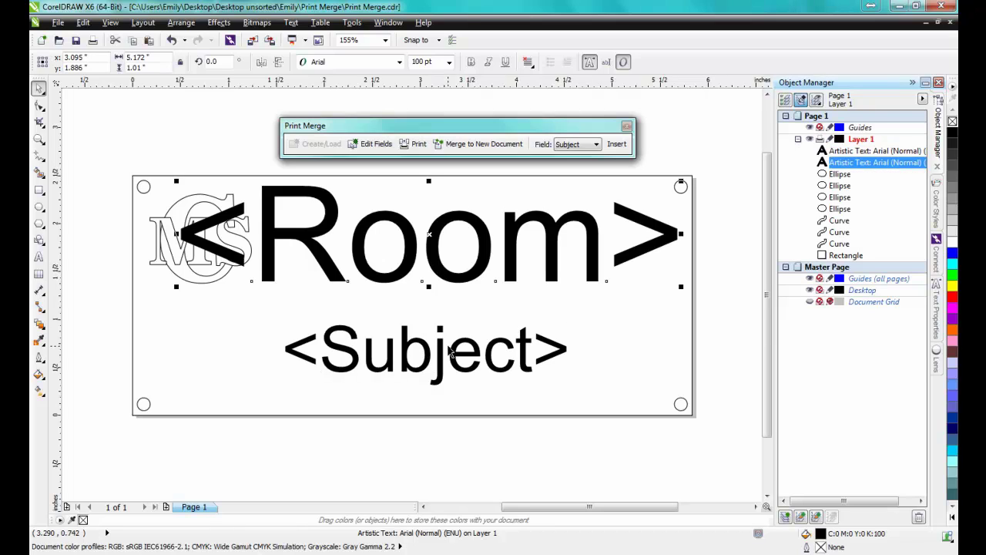
{"action": "left_click", "coordinate": [529, 62]}
{"action": "left_click", "coordinate": [554, 115]}
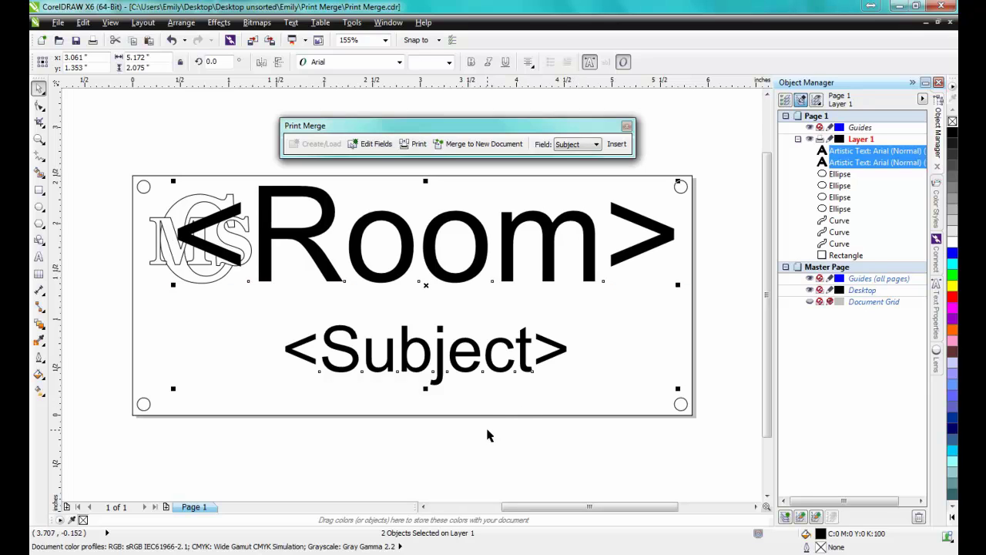
{"action": "left_click_drag", "start_coordinate": [428, 285], "coordinate": [427, 292]}
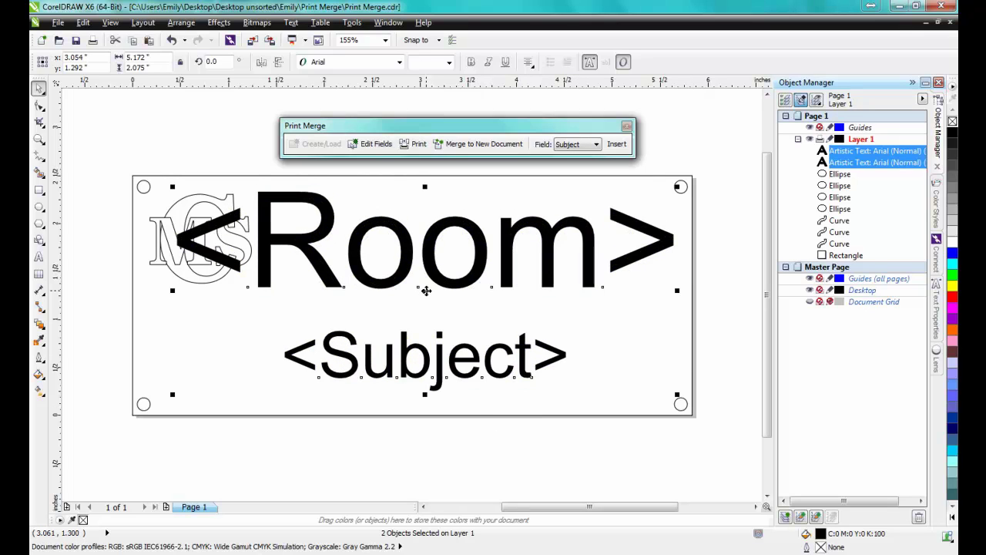
{"action": "left_click", "coordinate": [540, 445]}
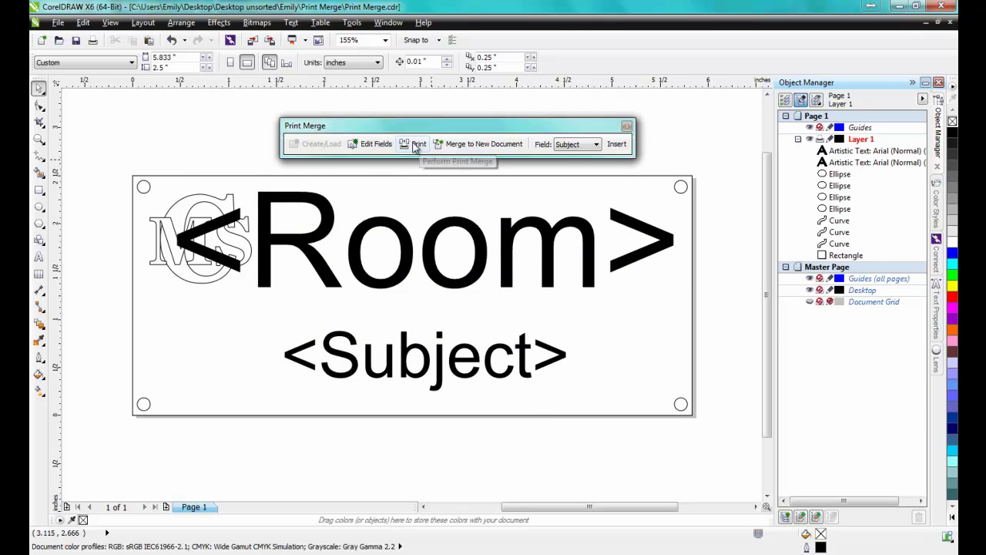
- Open the merge print settings and set the layout to Fit to page (183%)
{"action": "left_click", "coordinate": [416, 145]}
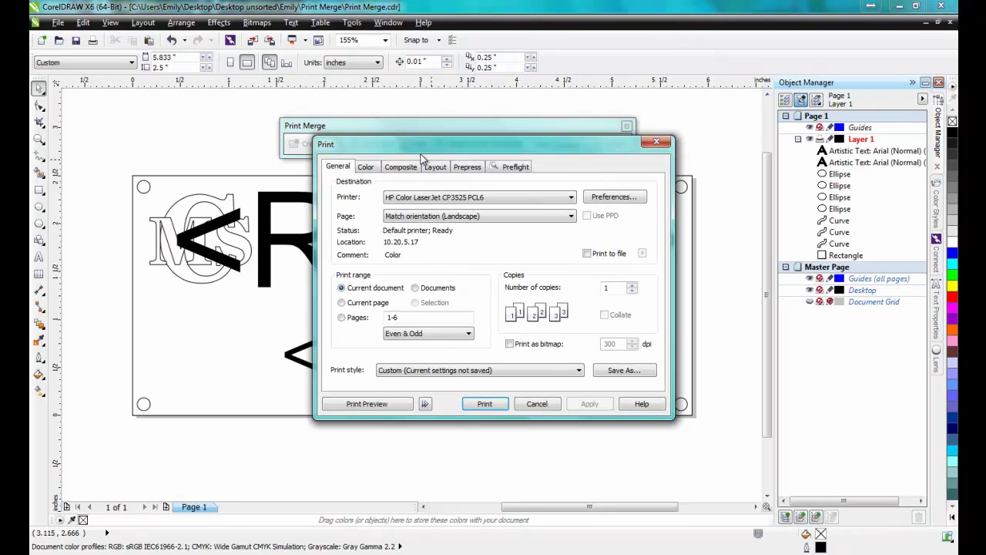
{"action": "left_click", "coordinate": [434, 168]}
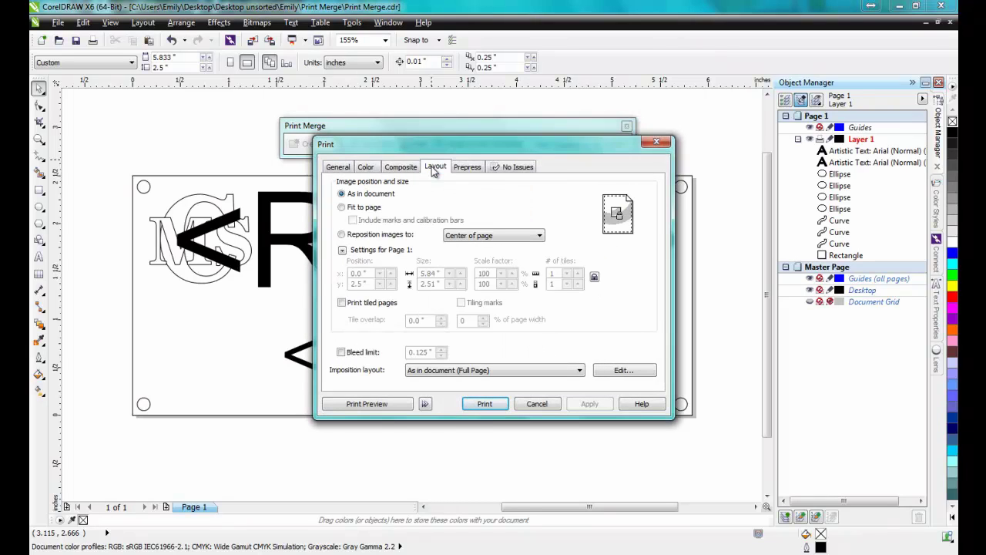
{"action": "left_click", "coordinate": [343, 208]}
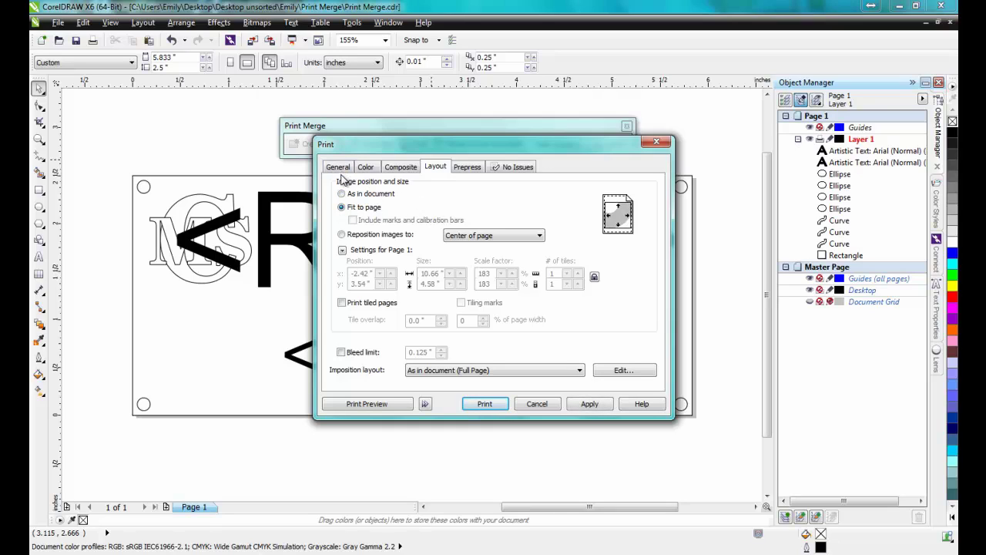
- Preview the merged plates imposed in 2 columns by 3 rows per page
{"action": "left_click", "coordinate": [367, 406]}
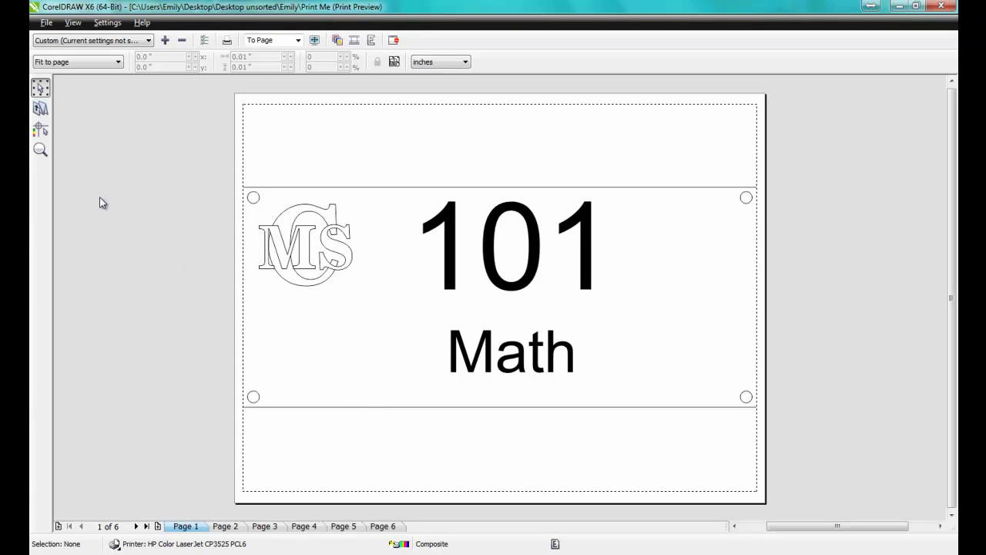
{"action": "left_click", "coordinate": [40, 111]}
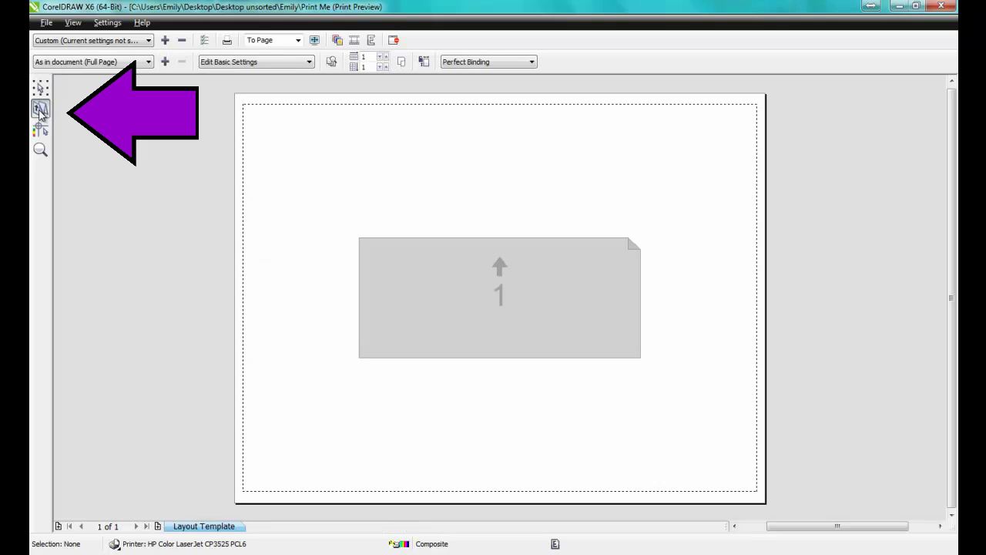
{"action": "left_click", "coordinate": [383, 58]}
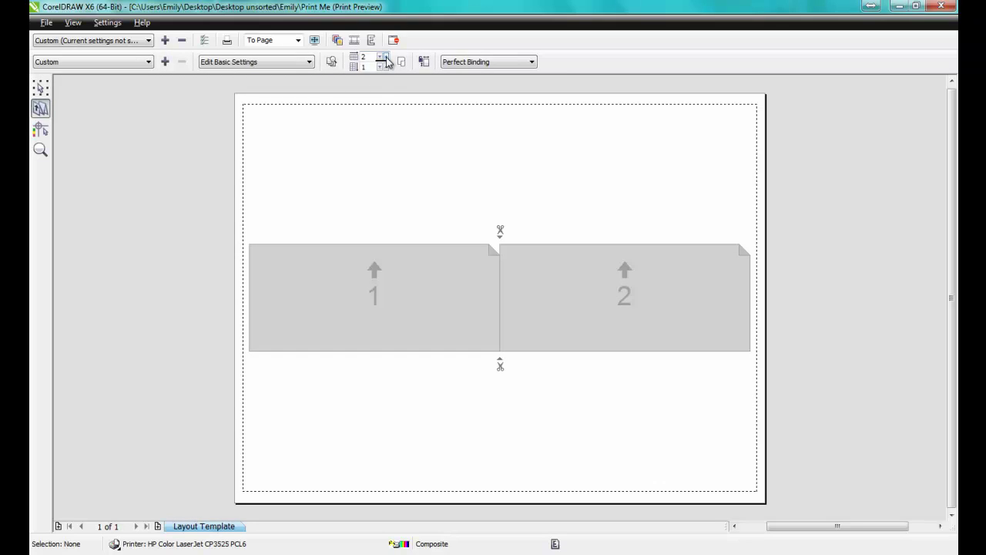
{"action": "left_click", "coordinate": [386, 67]}
{"action": "left_click", "coordinate": [385, 67]}
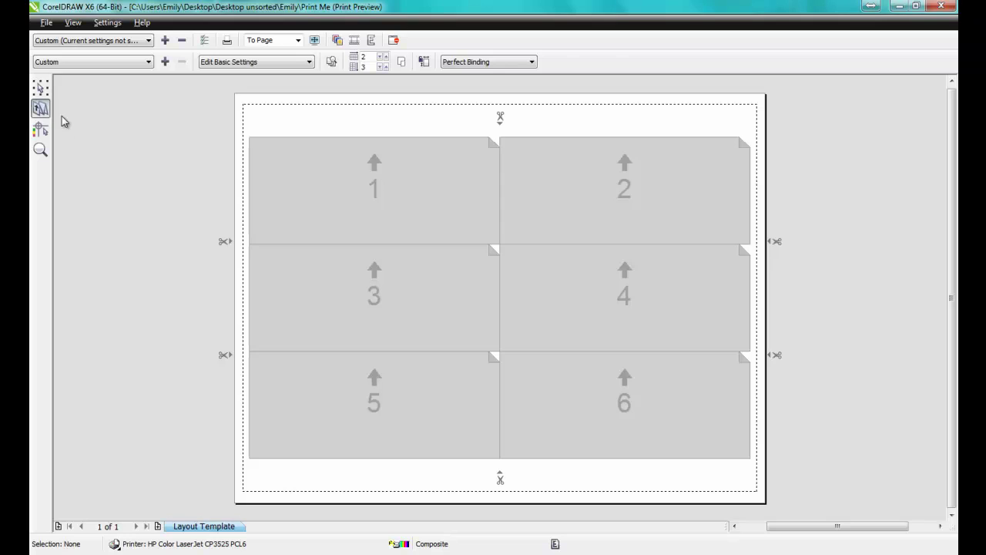
{"action": "left_click", "coordinate": [40, 89]}
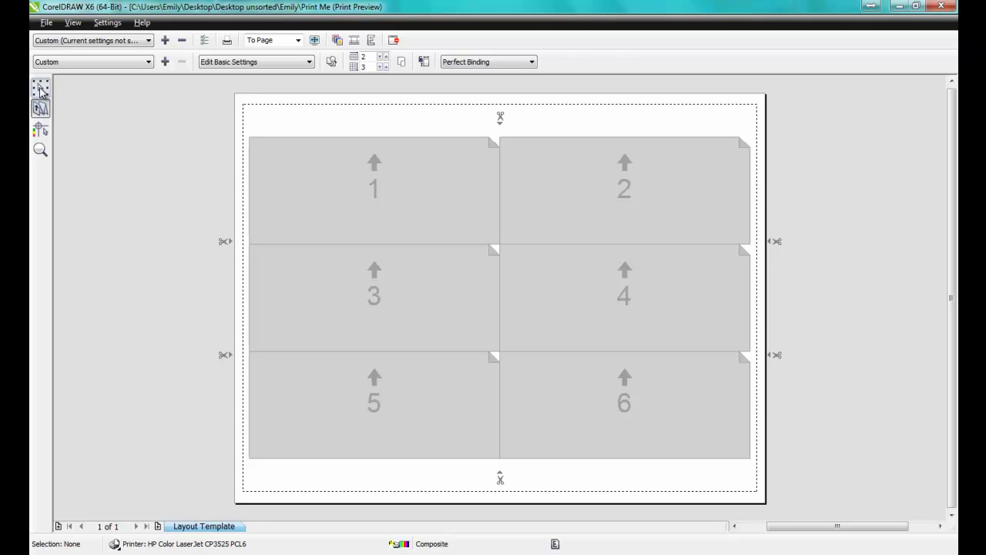